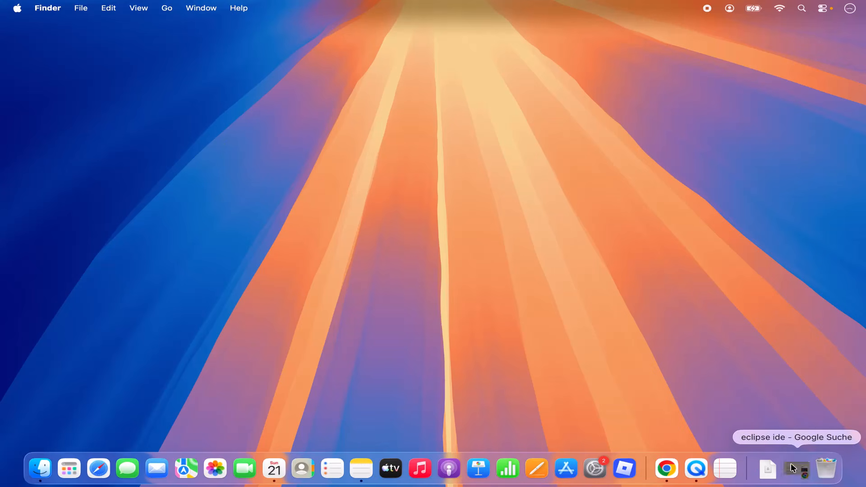
# Open the Eclipse IDE website from the search results and go to the 2025-12 download page.
pyautogui.click(797, 469)
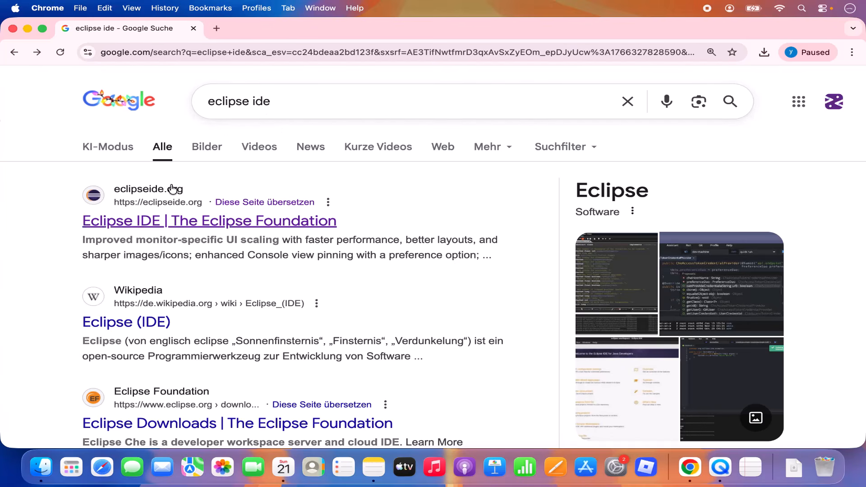
pyautogui.click(195, 222)
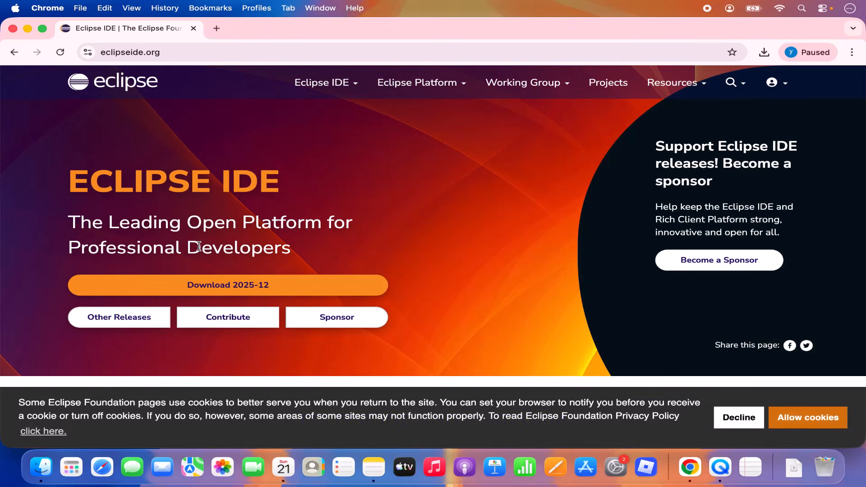
pyautogui.scroll(-2, 199, 247)
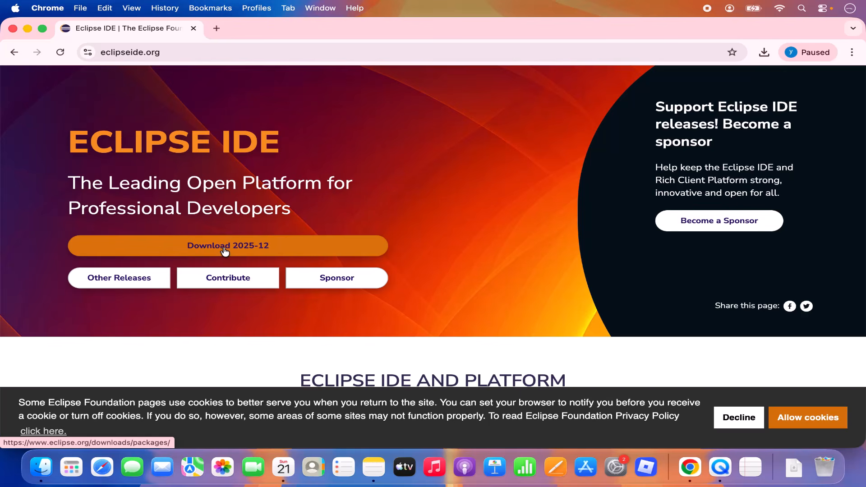
pyautogui.click(225, 250)
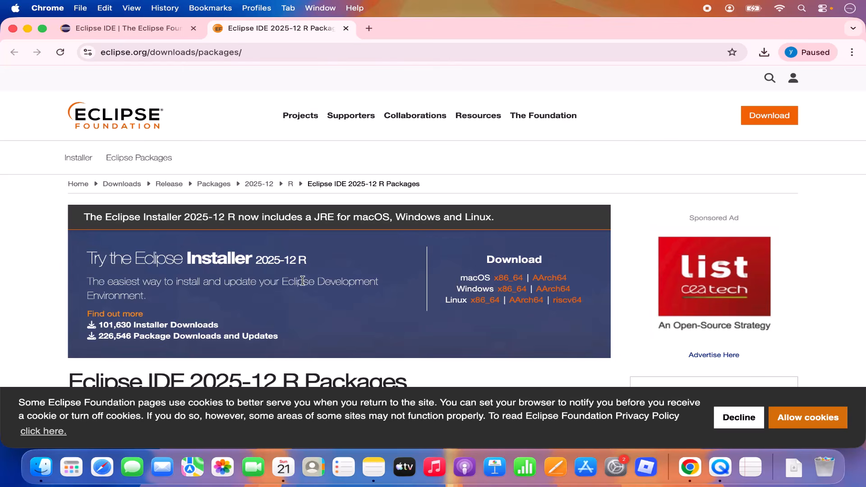
# Download the Eclipse Installer 2025-12 R for macOS AArch64.
pyautogui.scroll(-2, 302, 280)
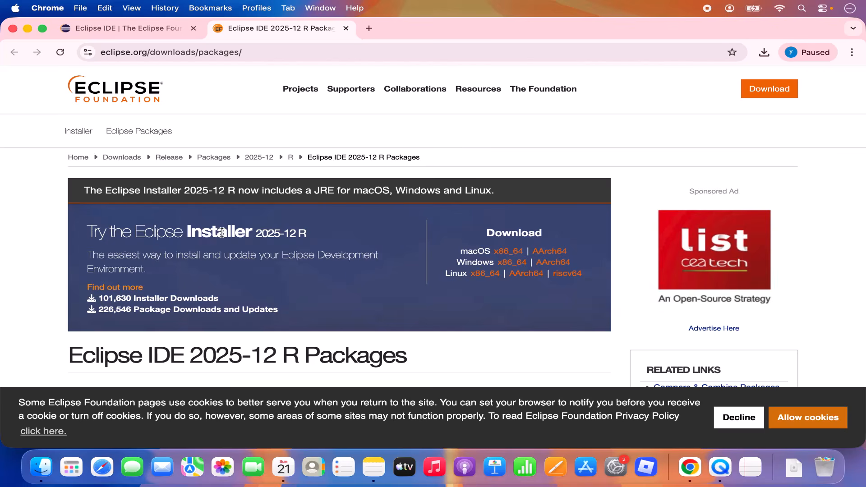
pyautogui.doubleClick(220, 236)
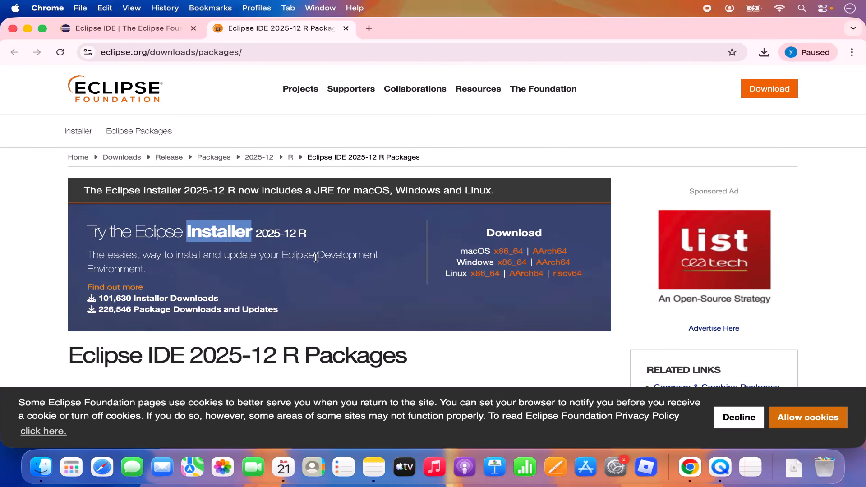
pyautogui.scroll(-5, 316, 258)
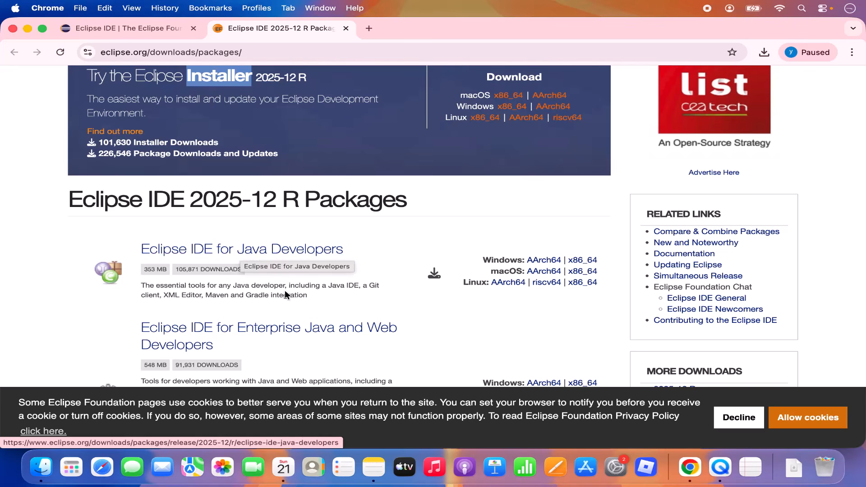
pyautogui.scroll(-3, 300, 323)
pyautogui.scroll(-3, 301, 324)
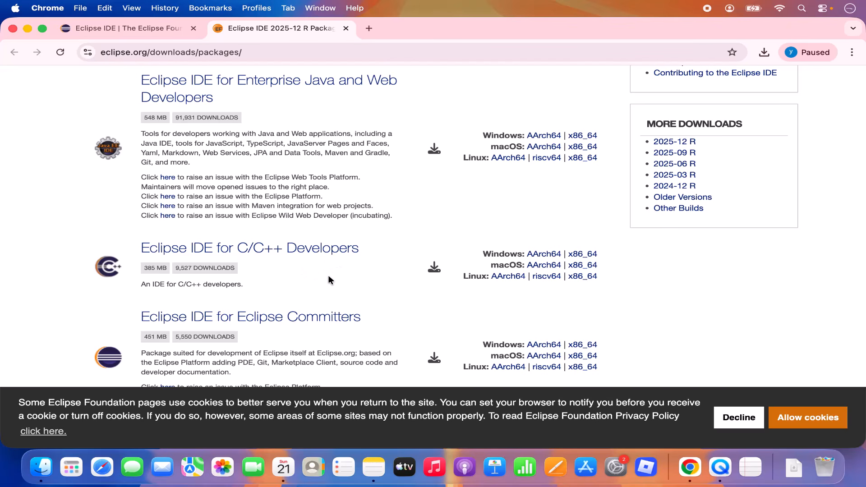
pyautogui.scroll(8, 328, 280)
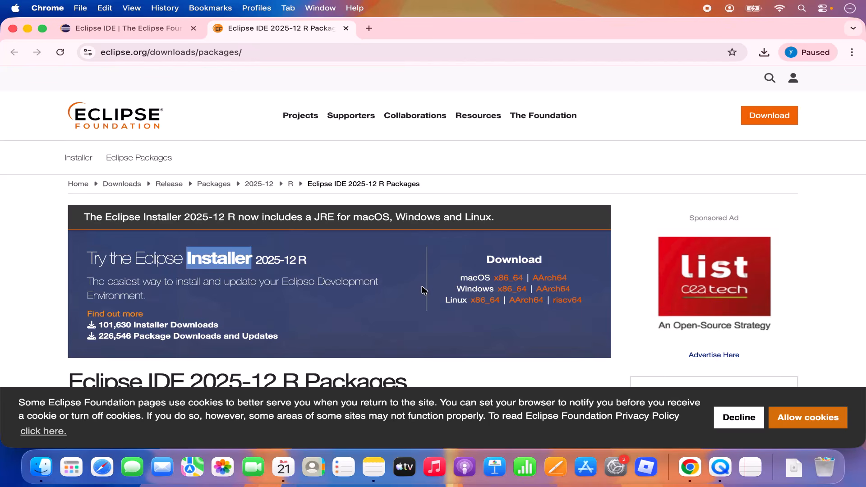
pyautogui.click(547, 279)
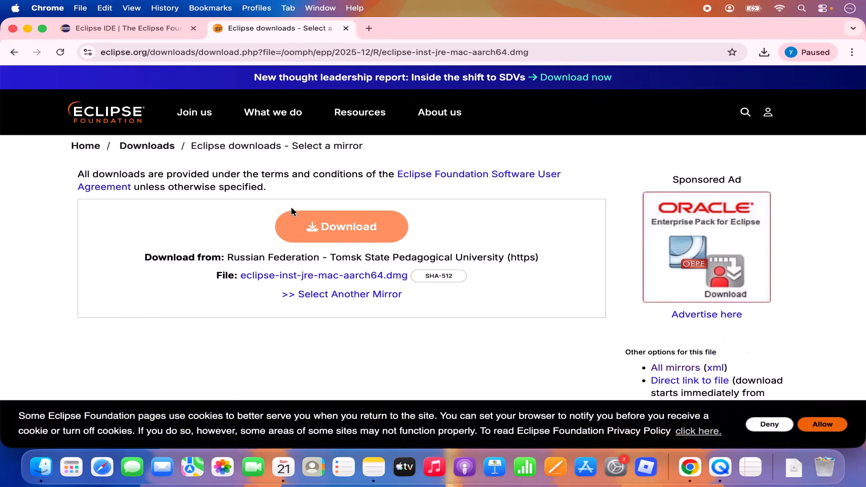
pyautogui.click(327, 229)
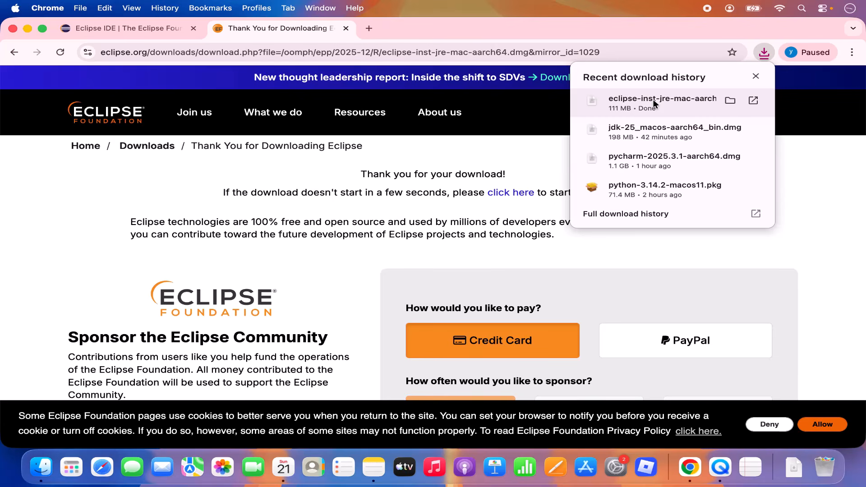
# Open the downloaded disk image, copy Eclipse Installer into the Applications folder, and minimize the browser and Finder windows.
pyautogui.click(654, 103)
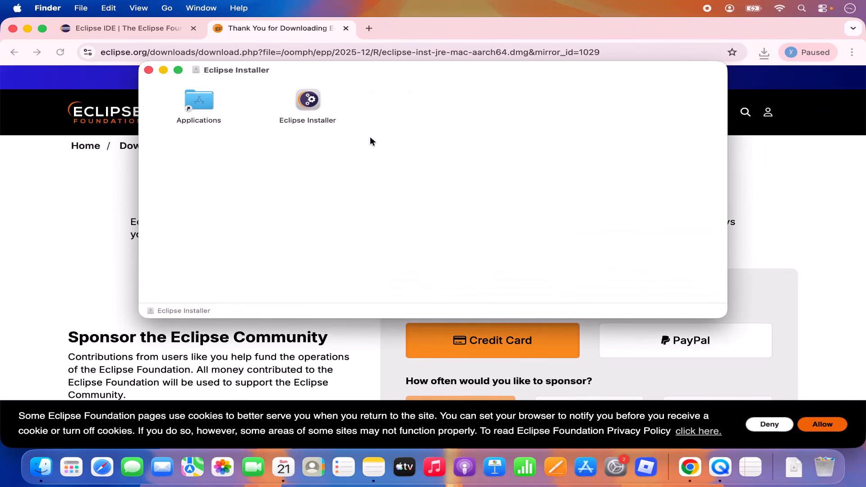
pyautogui.click(28, 28)
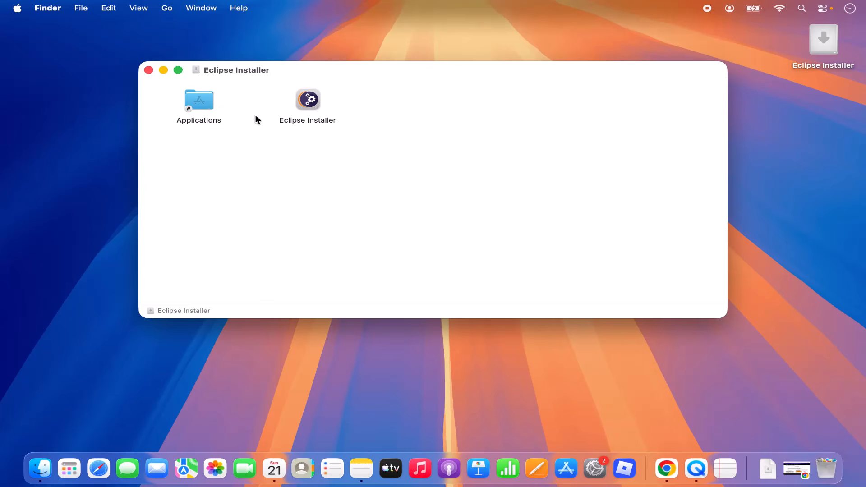
pyautogui.click(309, 108)
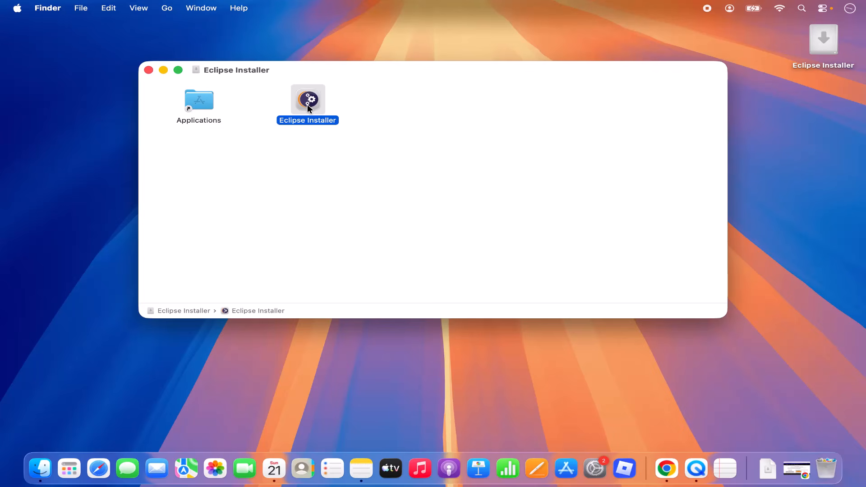
pyautogui.moveTo(307, 104); pyautogui.dragTo(202, 105)
pyautogui.click(163, 70)
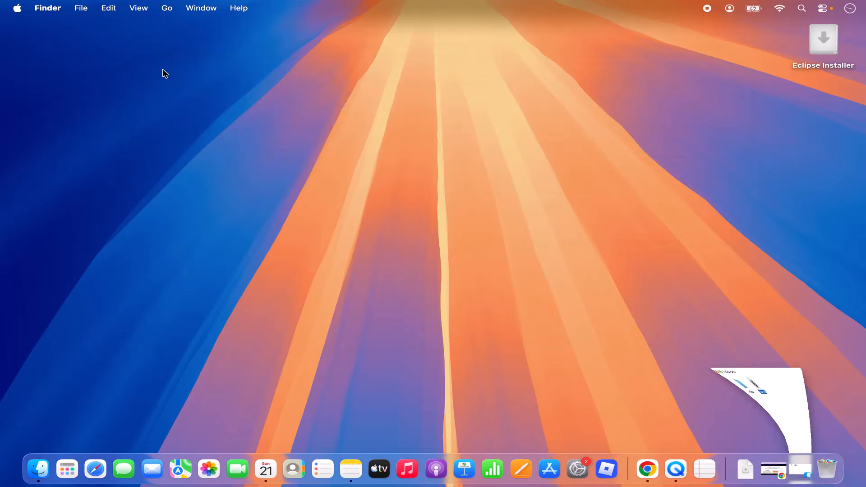
# Launch Eclipse Installer from the installed applications and allow the downloaded app to open.
pyautogui.click(65, 474)
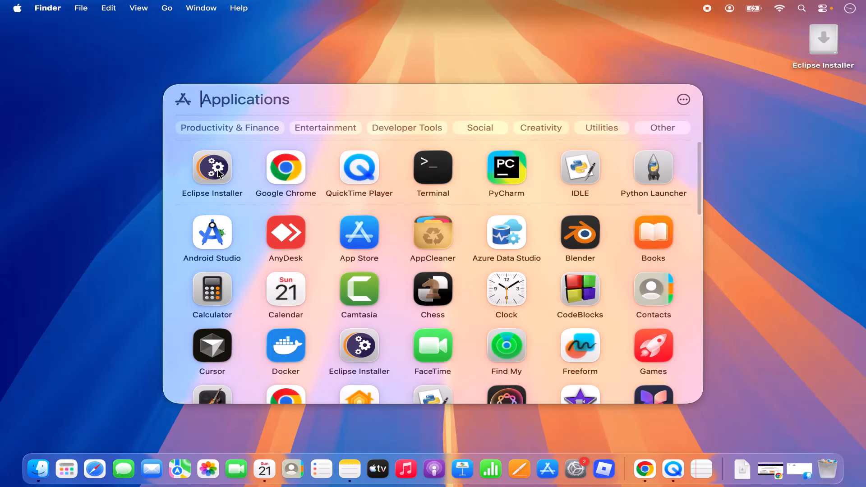
pyautogui.click(218, 173)
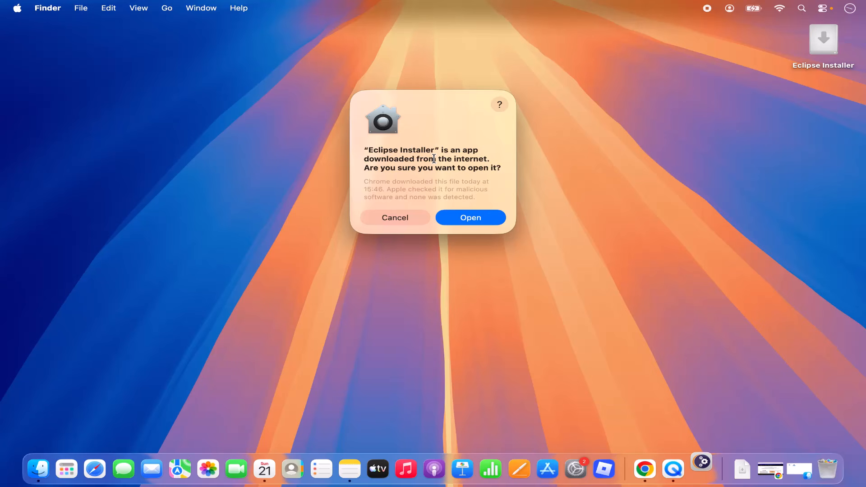
pyautogui.click(472, 218)
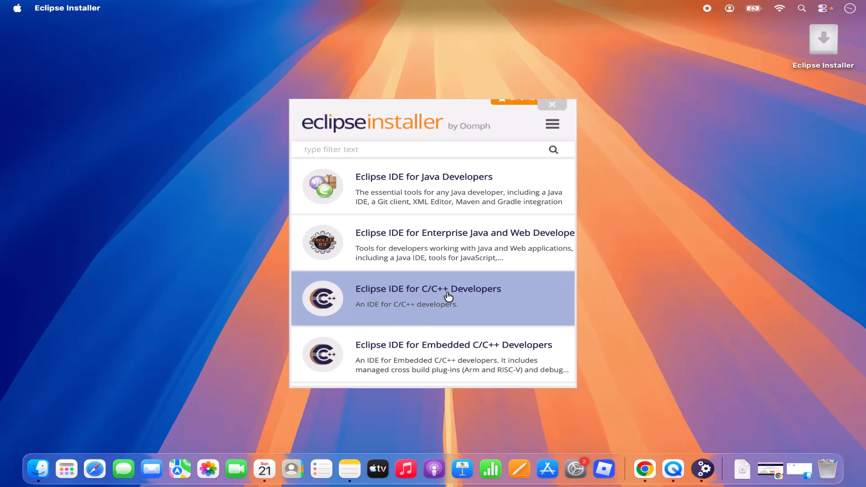
# Choose the Eclipse IDE for Java Developers package for installation.
pyautogui.scroll(-5, 448, 297)
pyautogui.scroll(-2, 449, 297)
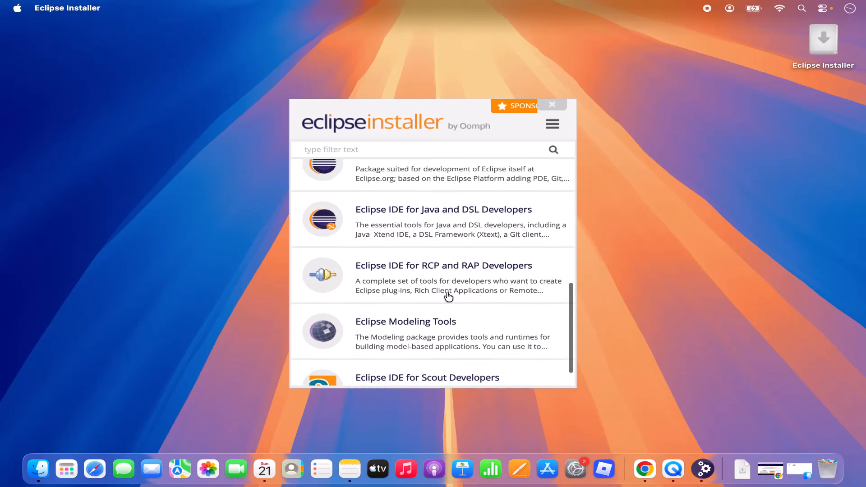
pyautogui.scroll(7, 449, 297)
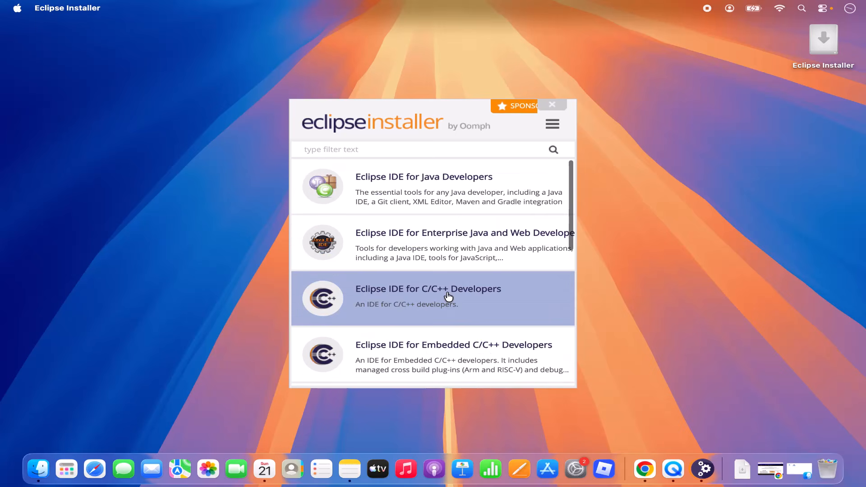
pyautogui.click(415, 183)
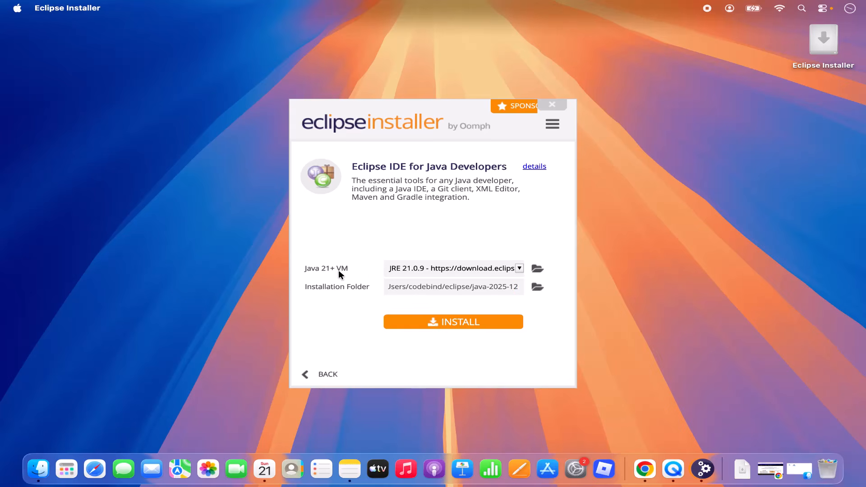
# Set the Java VM to JRE 25.0.1 and start the installation in the default folder.
pyautogui.click(520, 268)
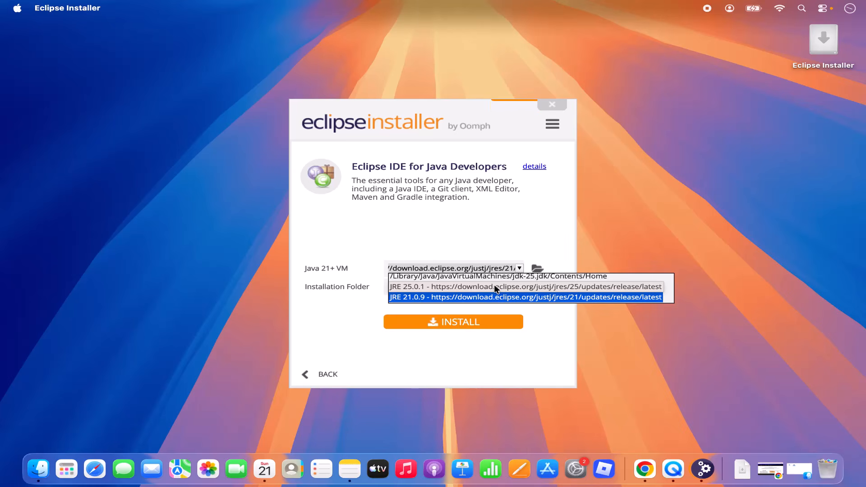
pyautogui.click(428, 288)
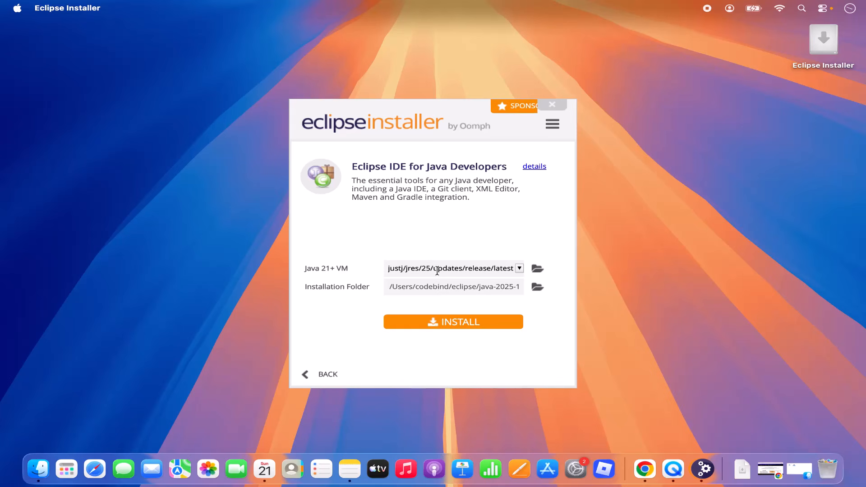
pyautogui.click(457, 322)
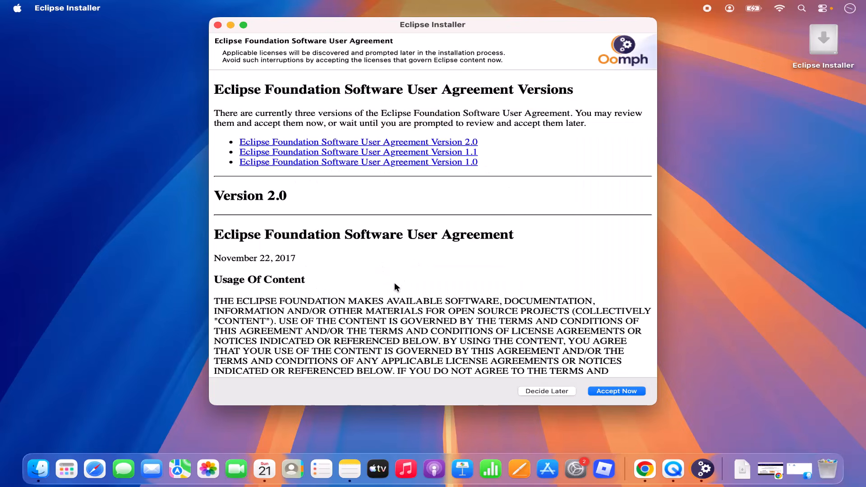
# Review the Eclipse Foundation Software User Agreement and accept it.
pyautogui.scroll(-15, 397, 282)
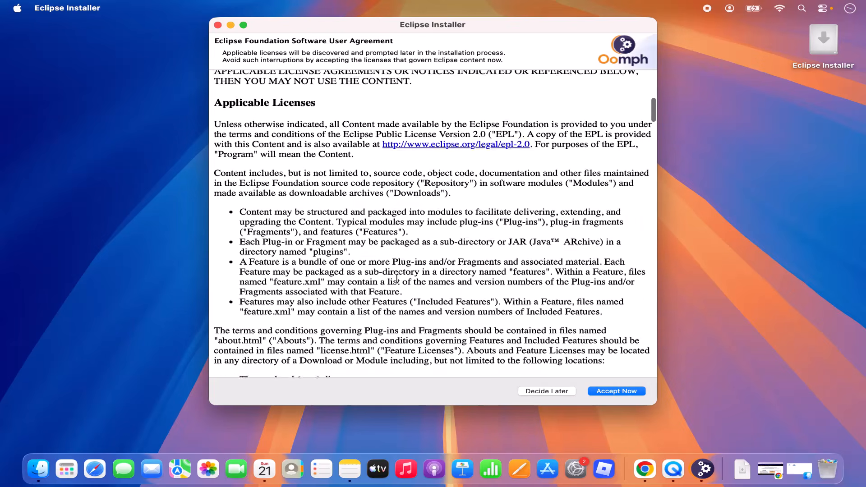
pyautogui.scroll(-20, 397, 278)
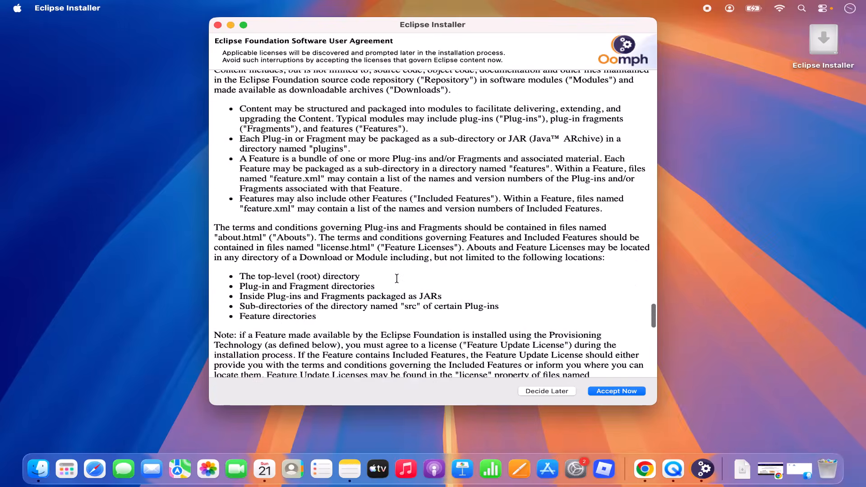
pyautogui.click(603, 389)
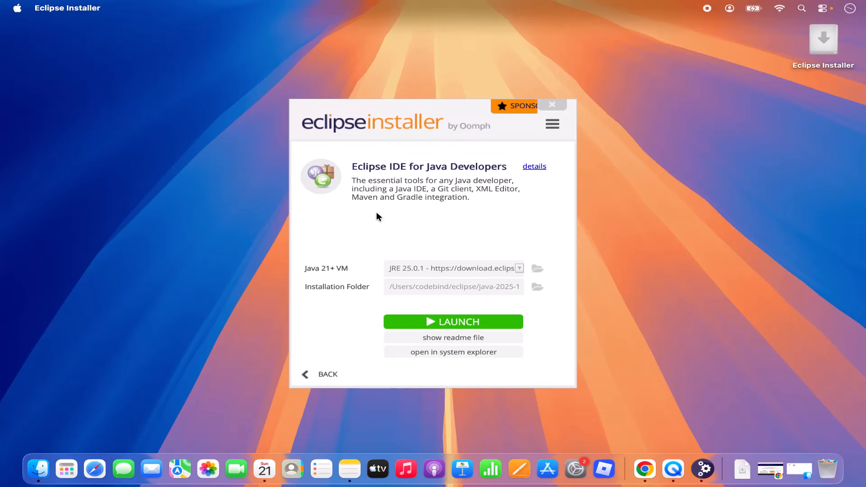
# Launch the installed Eclipse IDE with eclipse-workspace as the default workspace that is not asked for again.
pyautogui.click(450, 323)
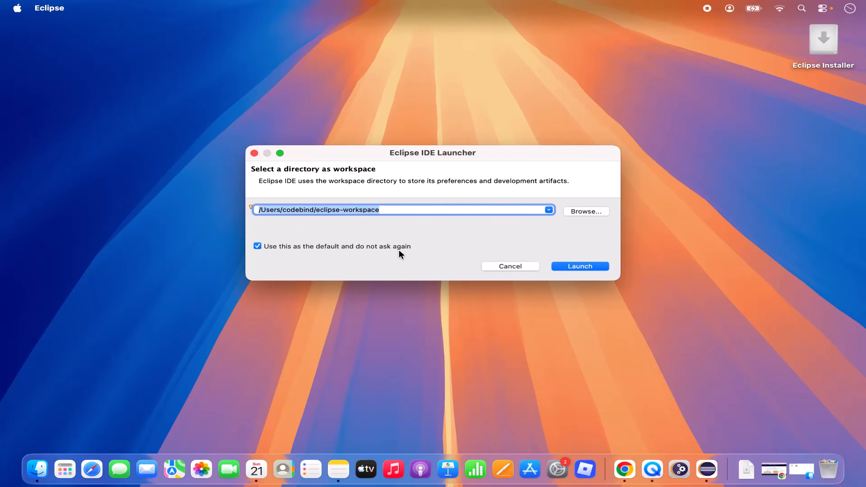
pyautogui.click(565, 267)
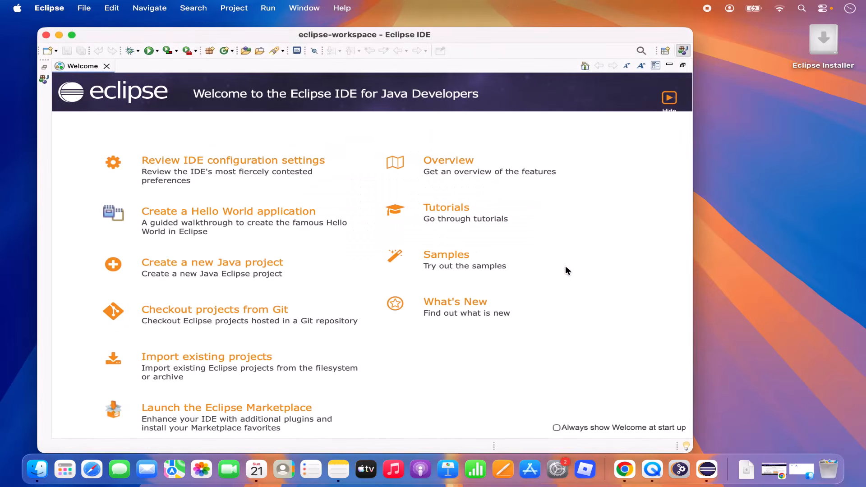
# Maximize the IDE window, minimize the sponsor page's browser window, and close the Welcome page.
pyautogui.doubleClick(610, 35)
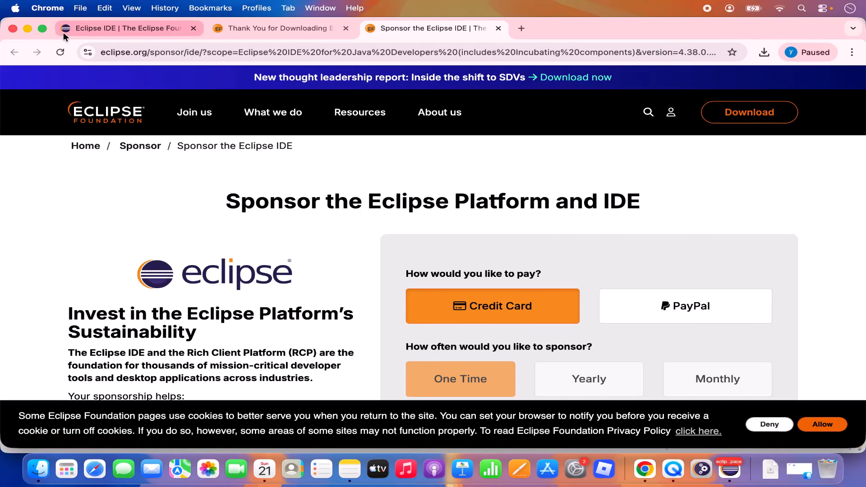
pyautogui.click(28, 28)
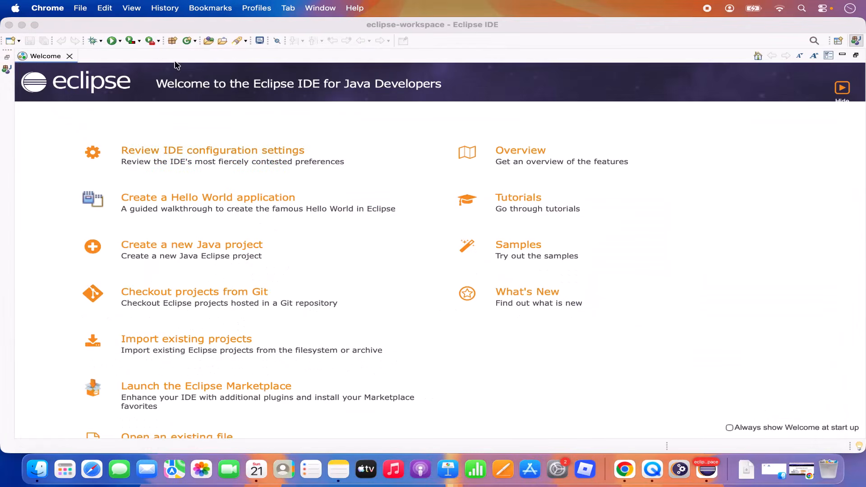
pyautogui.click(69, 56)
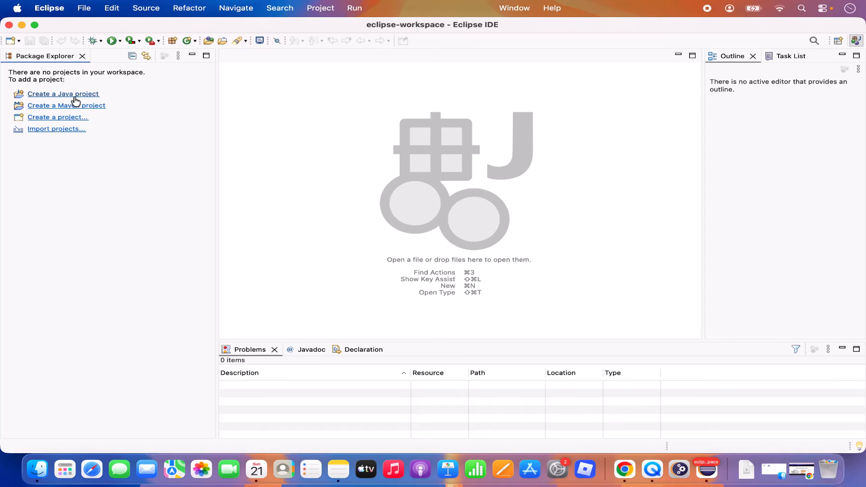
# Start a new Java project named HelloWorld in the default workspace location.
pyautogui.click(84, 8)
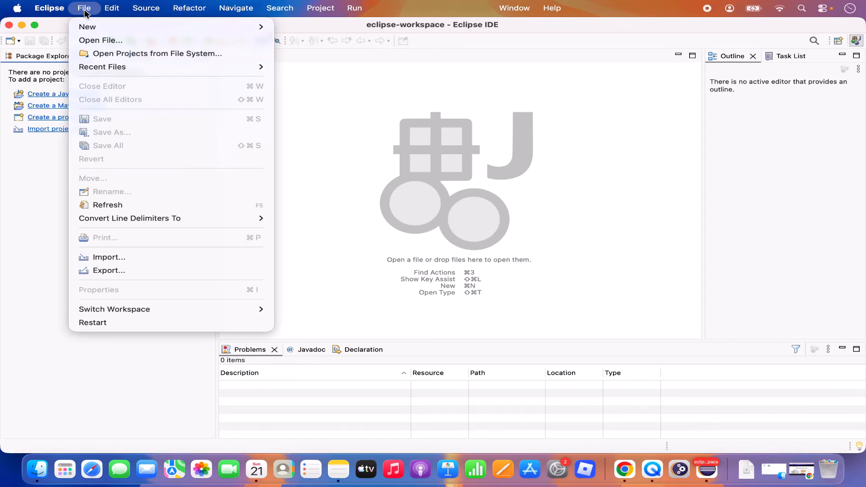
pyautogui.moveTo(215, 28)
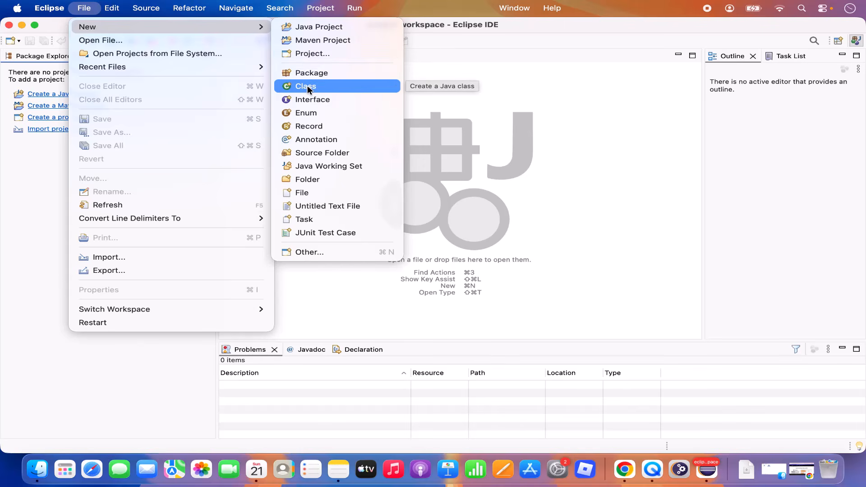
pyautogui.click(305, 28)
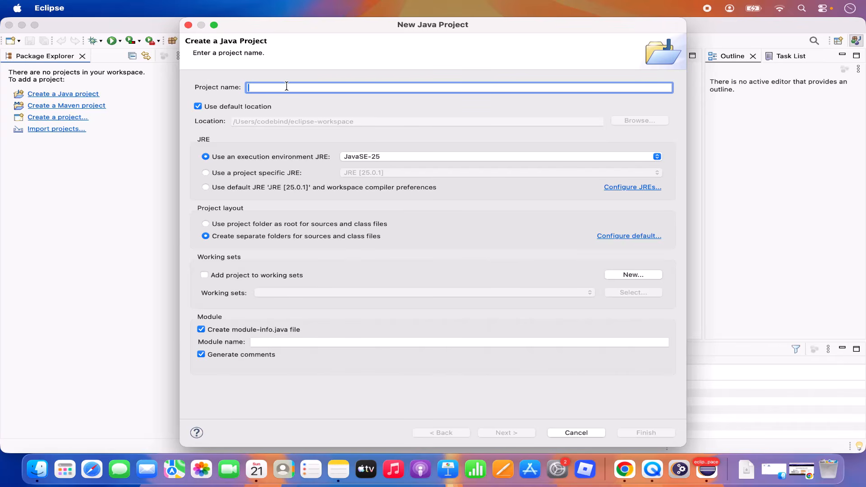
pyautogui.write('He')
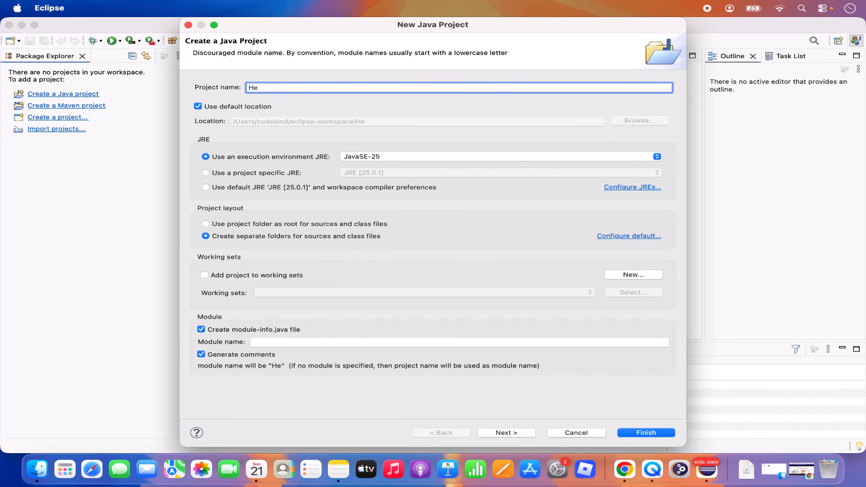
pyautogui.write('lloWorld')
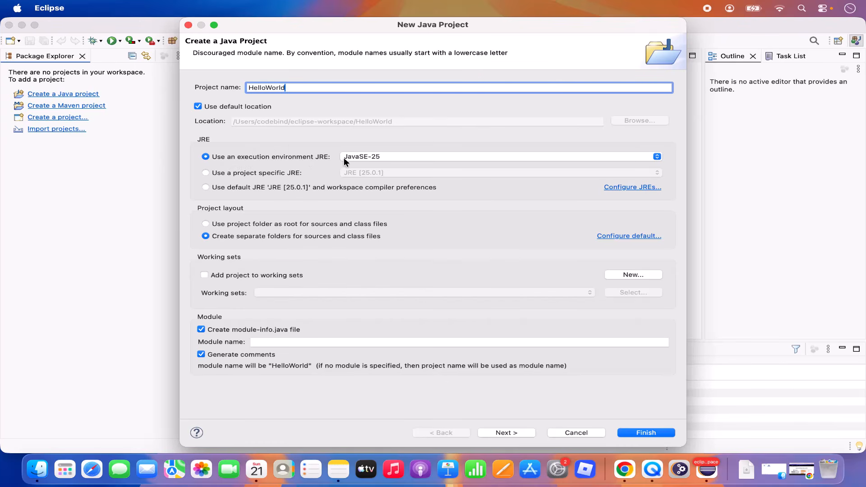
# Keep JavaSE-25 as the execution environment, turn off creation of the module-info.java file, and create the project.
pyautogui.click(377, 158)
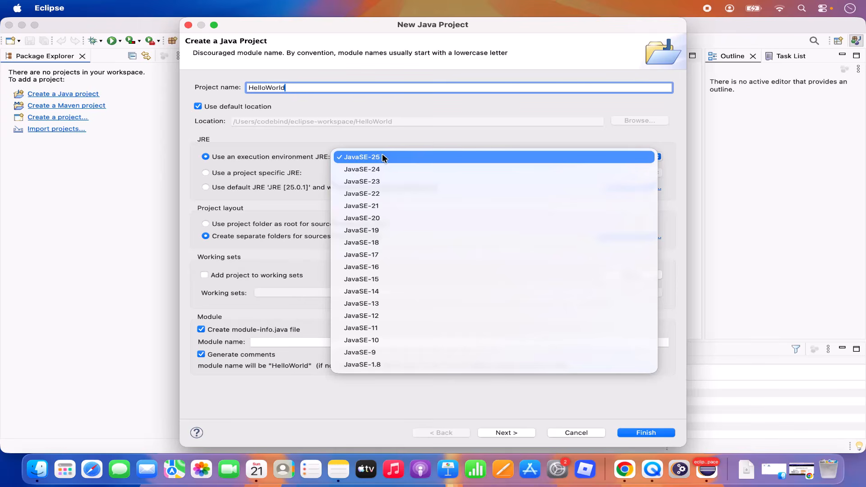
pyautogui.click(378, 148)
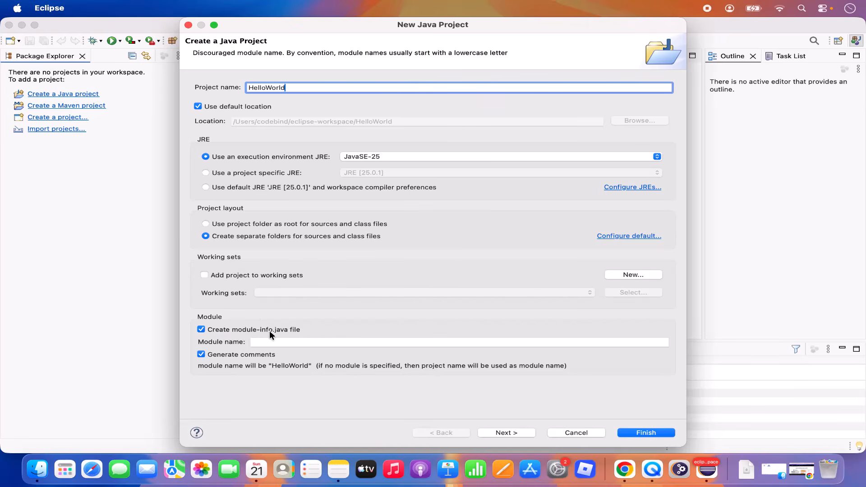
pyautogui.click(201, 329)
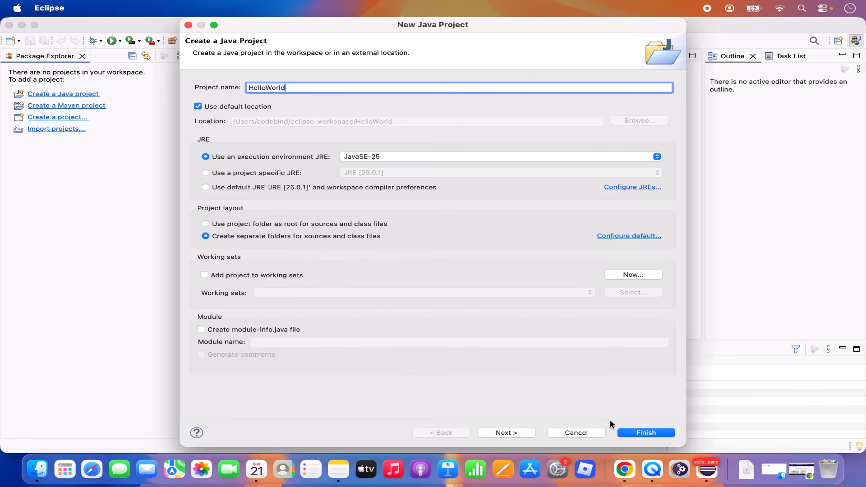
pyautogui.click(631, 431)
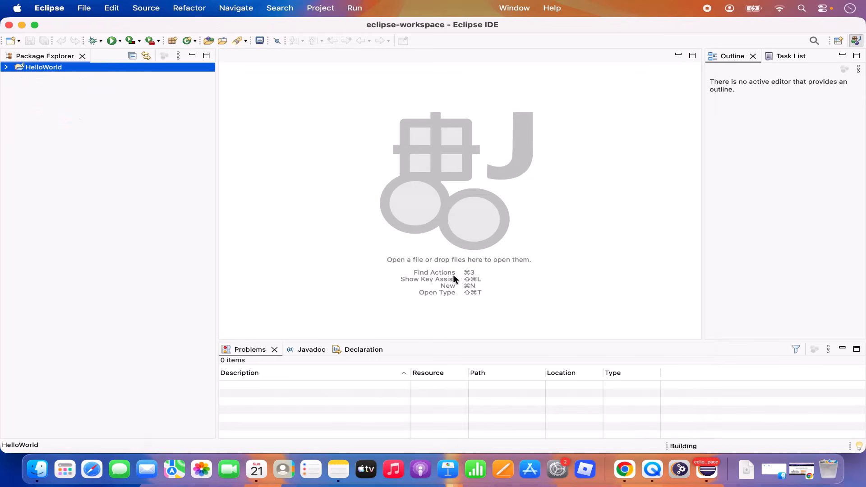
# Create a public class named Hello in the HelloWorld project's src folder, including a public static void main method stub.
pyautogui.click(6, 67)
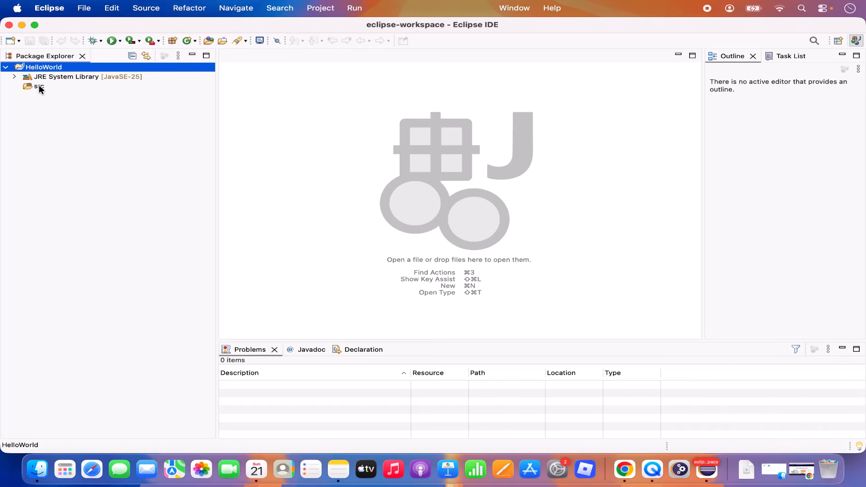
pyautogui.click(38, 87)
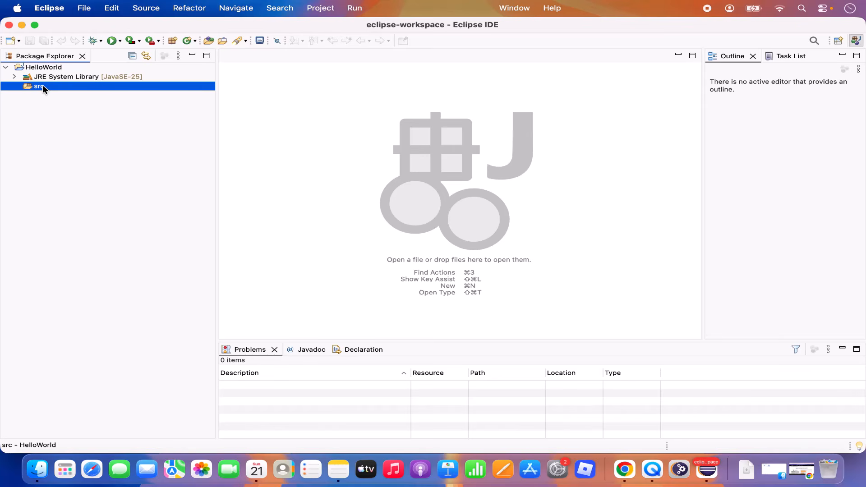
pyautogui.rightClick(43, 88)
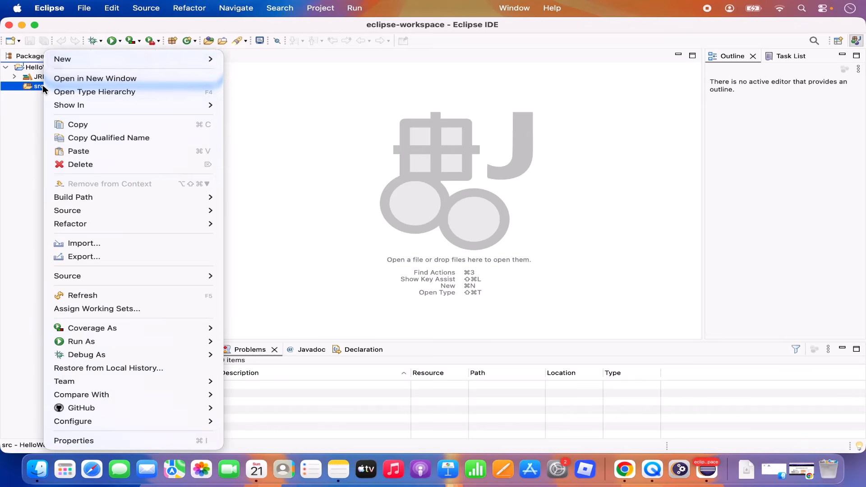
pyautogui.moveTo(158, 59)
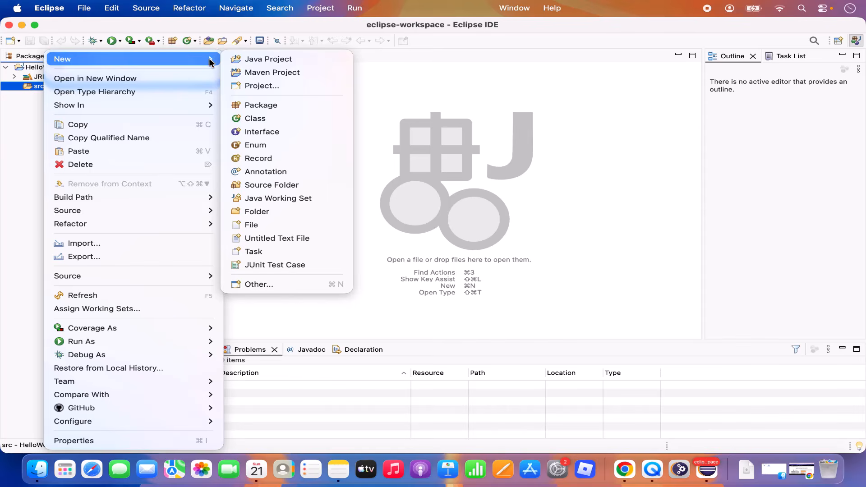
pyautogui.click(257, 118)
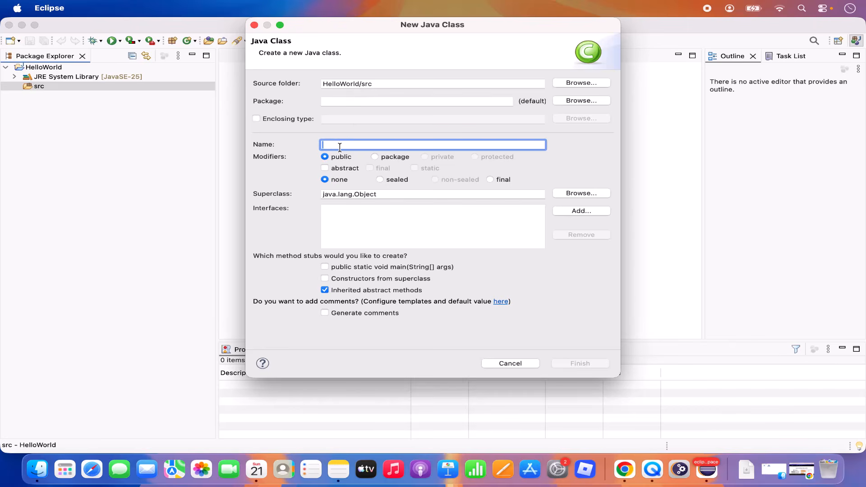
pyautogui.write('He')
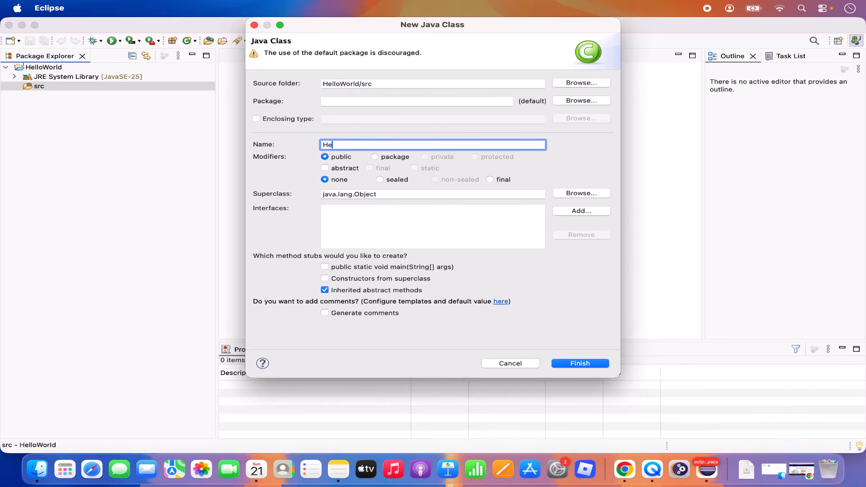
pyautogui.write('llo')
pyautogui.click(575, 364)
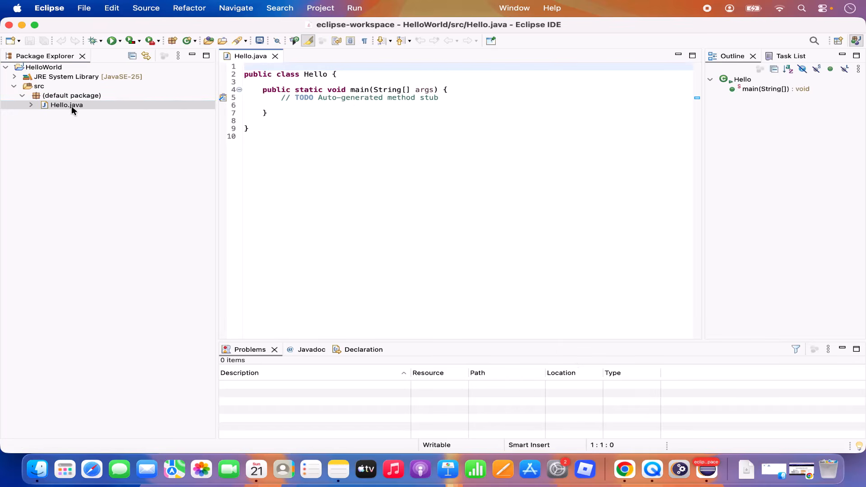
# Add a System.out.println() statement below the TODO comment in the main method, using the code completion proposal.
pyautogui.click(443, 98)
pyautogui.press('Return')
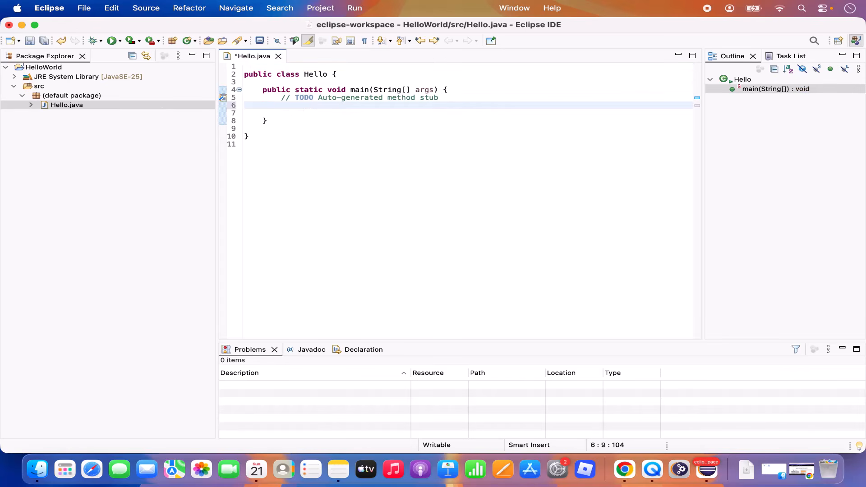
pyautogui.write('System.')
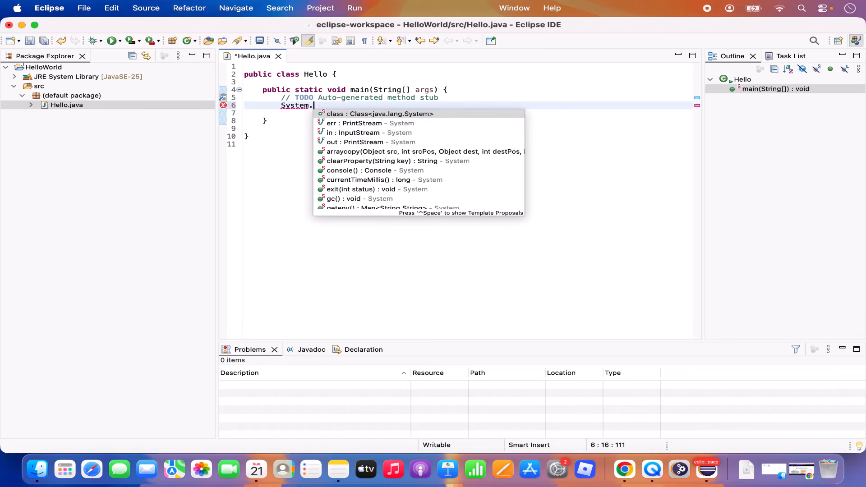
pyautogui.write('out.pri')
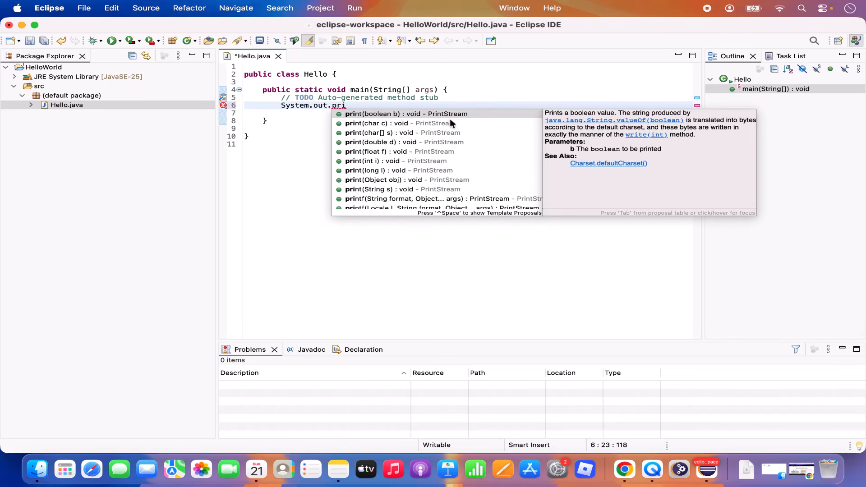
pyautogui.scroll(-3, 366, 181)
pyautogui.scroll(-1, 366, 181)
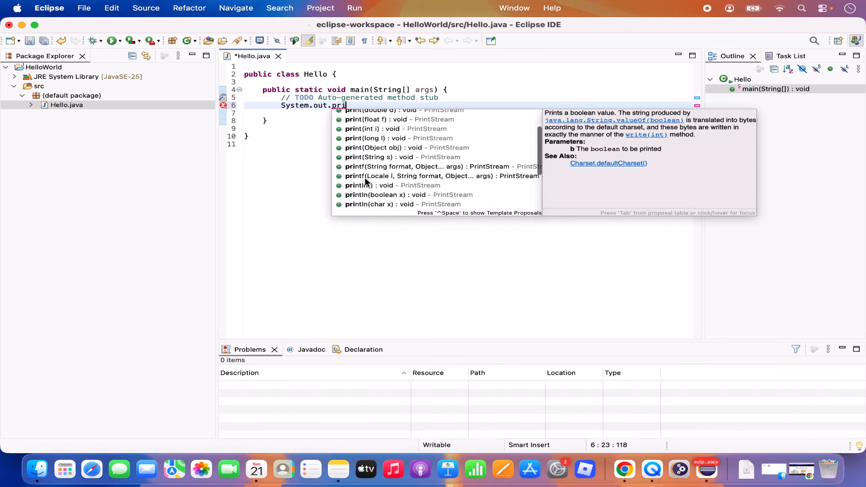
pyautogui.doubleClick(361, 186)
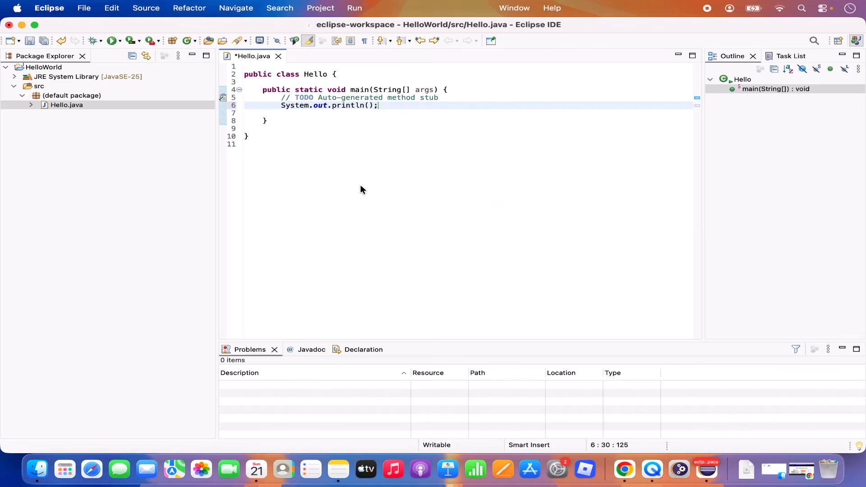
# Enter "Hello World" as the println argument and save Hello.java.
pyautogui.press('Left')
pyautogui.write('"Hello Won')
pyautogui.press('BackSpace')
pyautogui.write('rld')
pyautogui.click(29, 41)
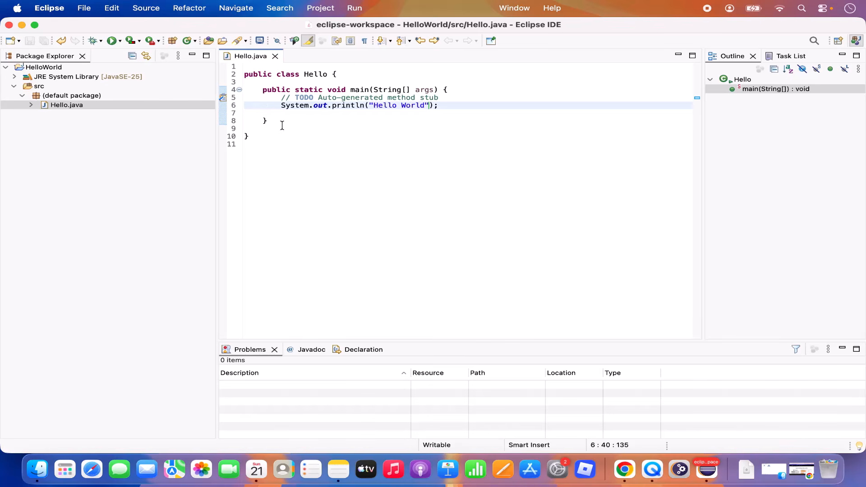
# Run the Hello program and select its output line in the console.
pyautogui.click(111, 42)
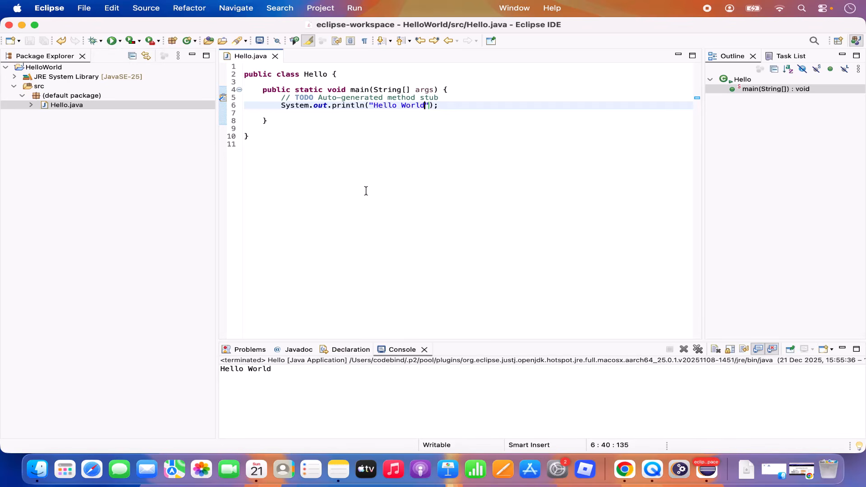
pyautogui.click(266, 370)
pyautogui.tripleClick(266, 370)
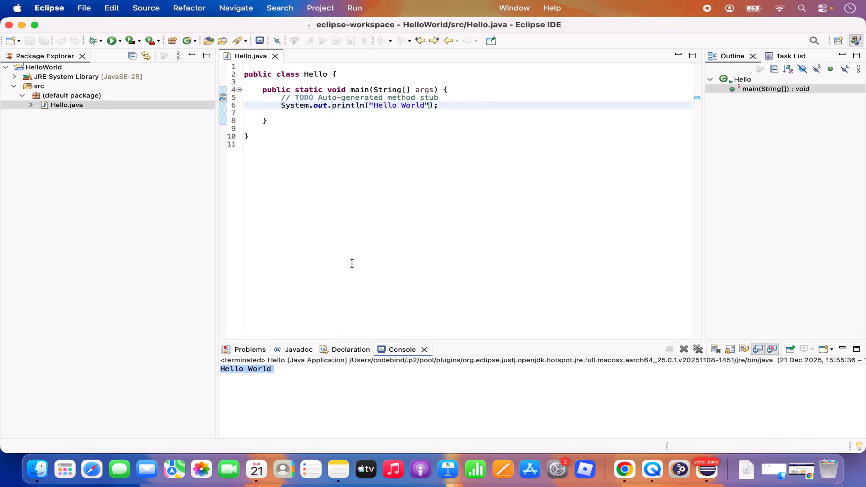
# Run the Hello program with coverage and view the documentation of the System class in the println line.
pyautogui.click(286, 195)
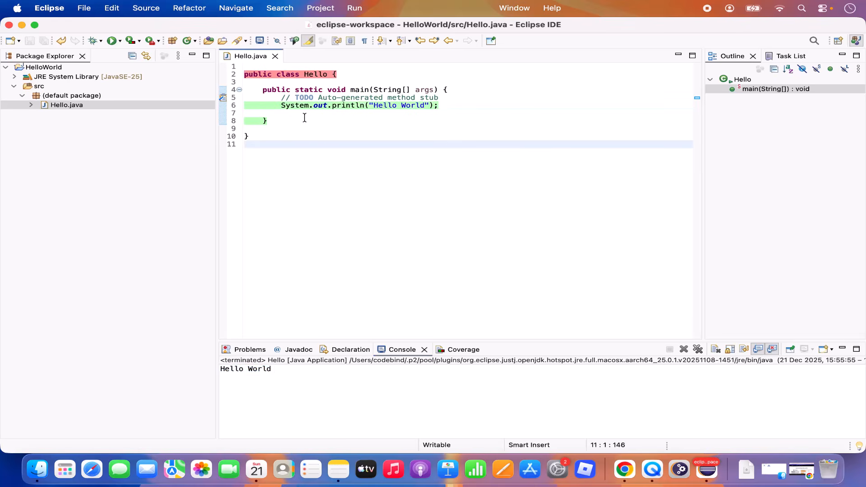
pyautogui.moveTo(301, 107)
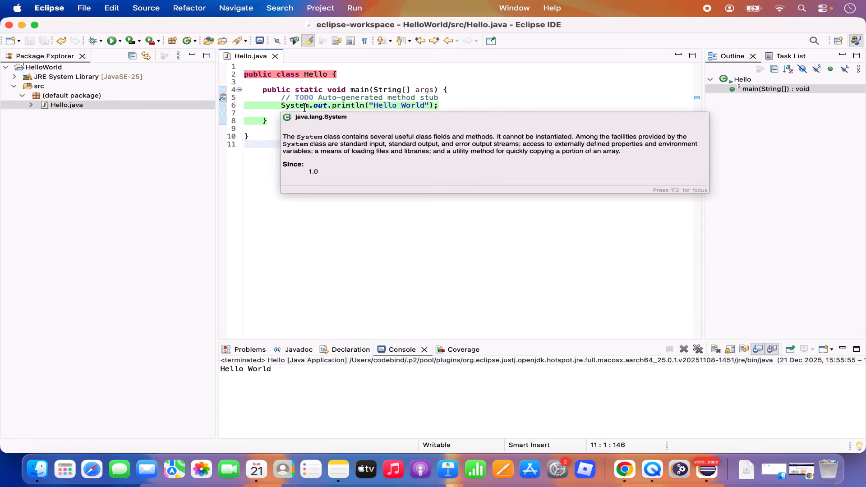
pyautogui.moveTo(306, 126)
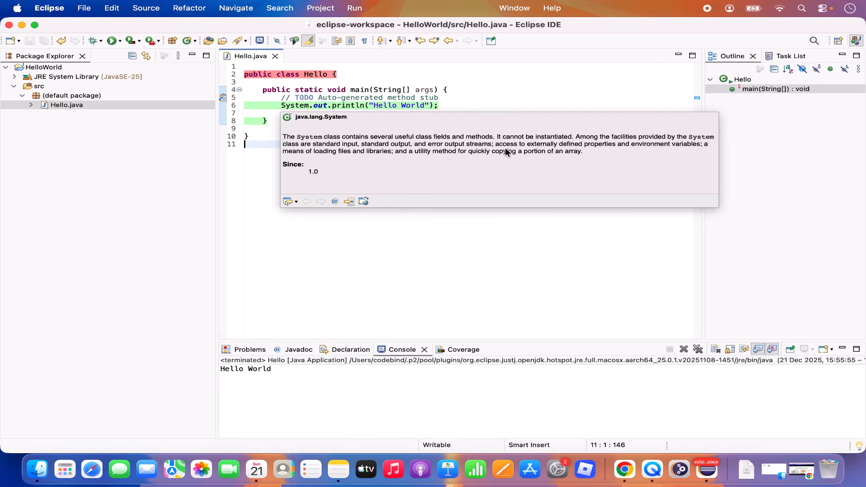
pyautogui.click(482, 105)
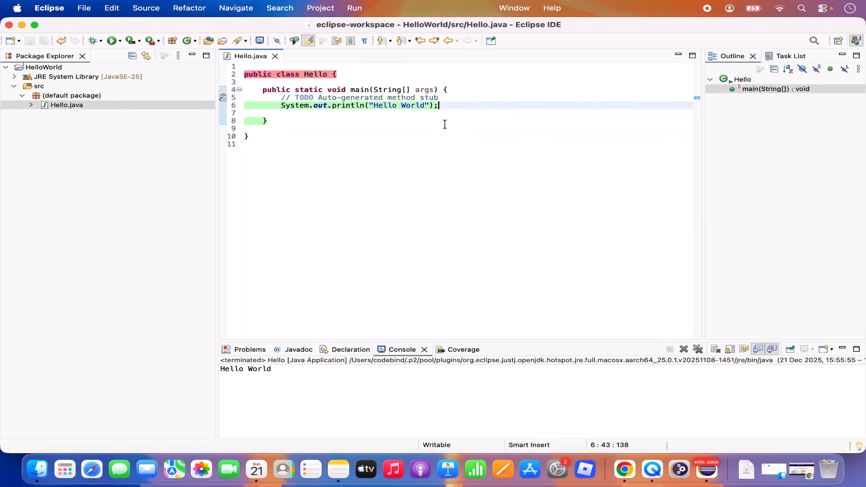